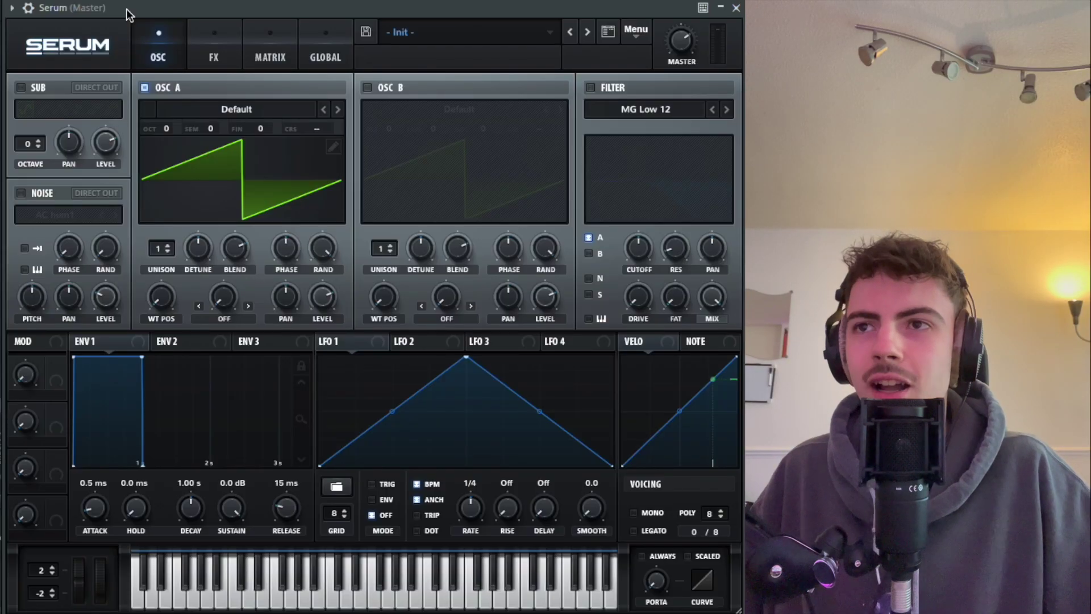
- Load Vowel > Native Curse into oscillator A, drop it to octave -2, and set wavetable position 160
{"action": "left_click", "coordinate": [306, 108]}
{"action": "mouse_move", "coordinate": [296, 130]}
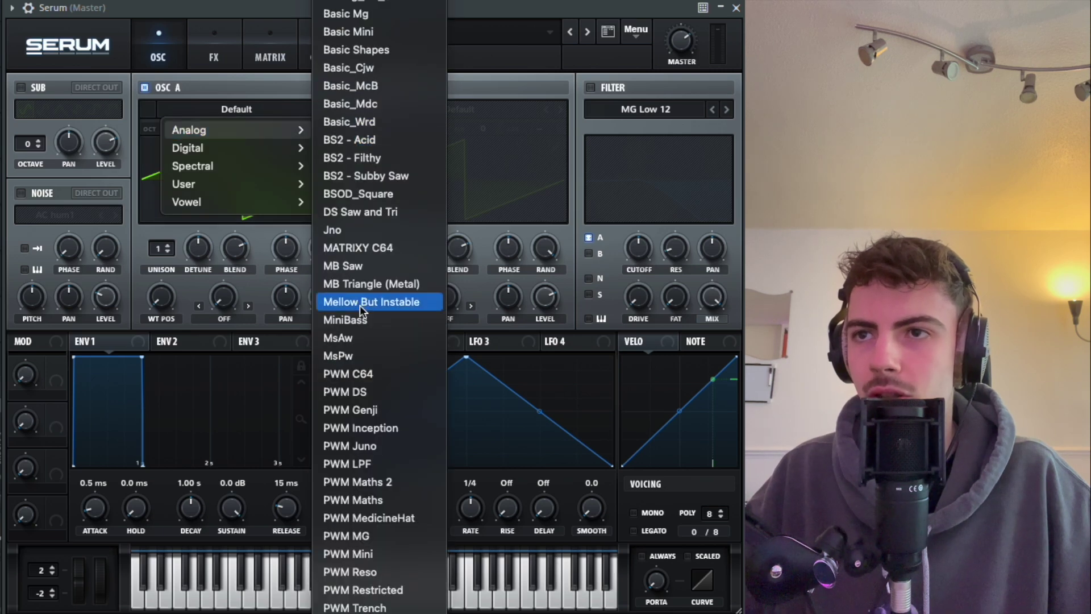
{"action": "mouse_move", "coordinate": [251, 201]}
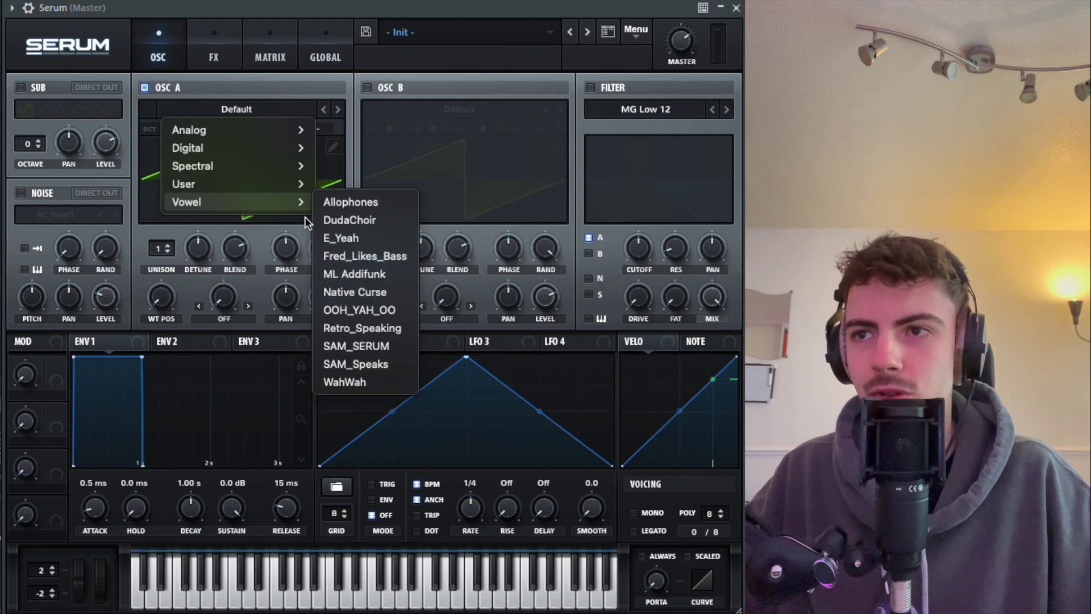
{"action": "left_click", "coordinate": [343, 291]}
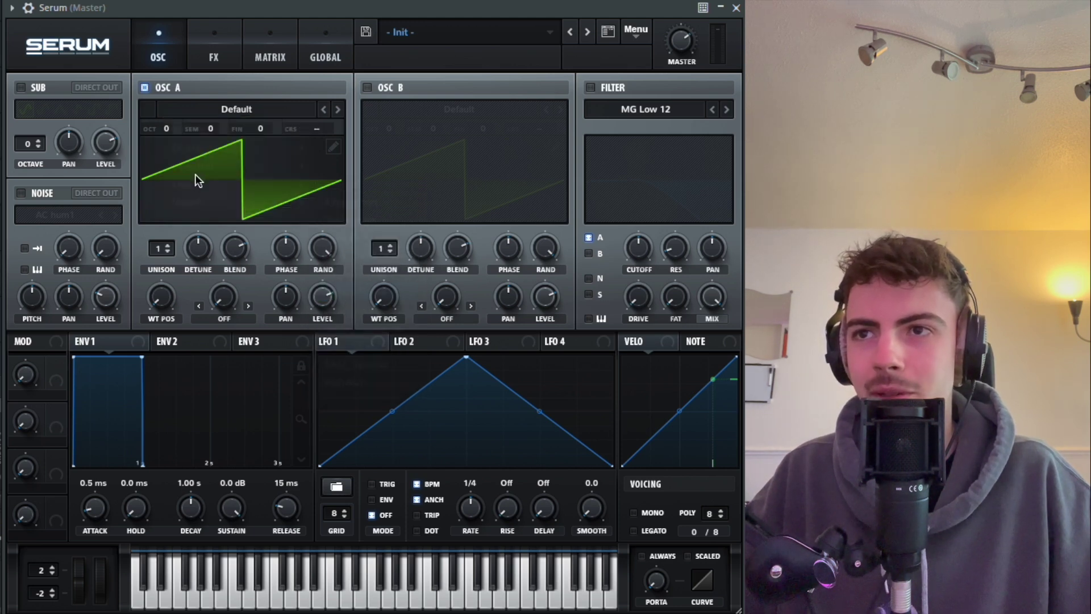
{"action": "left_click_drag", "start_coordinate": [168, 128], "coordinate": [174, 174]}
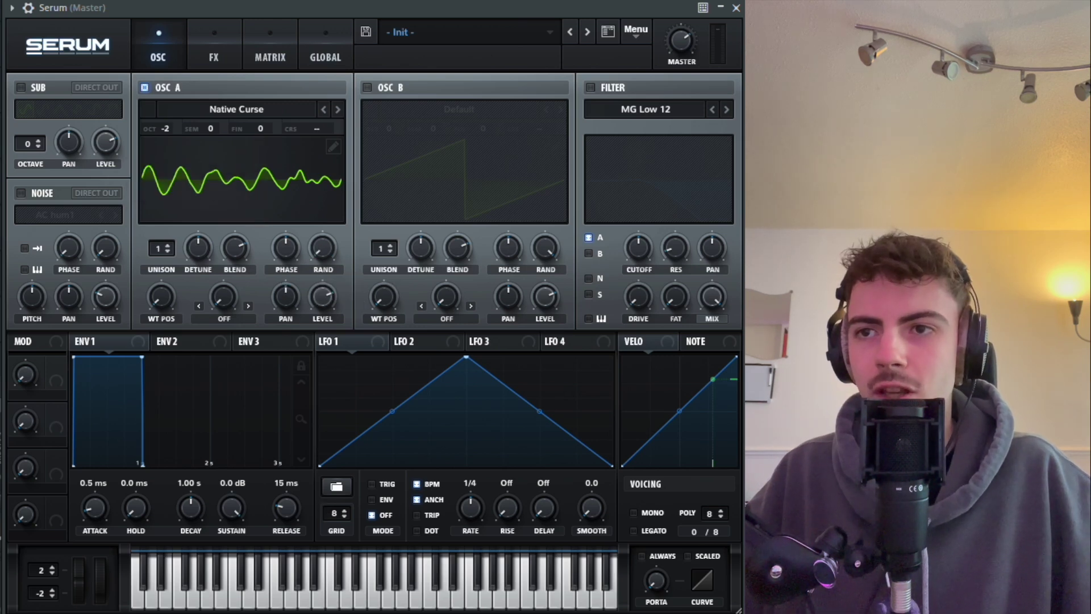
{"action": "left_click_drag", "start_coordinate": [164, 300], "coordinate": [193, 217]}
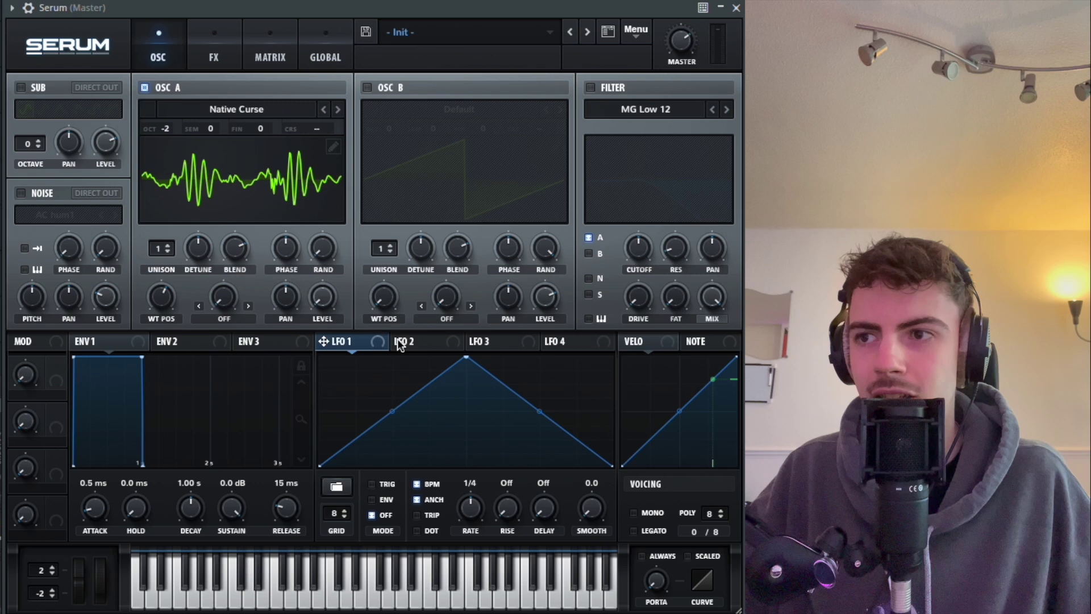
- Reshape the LFO 1 graph into a sharp-attack curve with a bent decaying tail
{"action": "left_click_drag", "start_coordinate": [464, 355], "coordinate": [353, 341]}
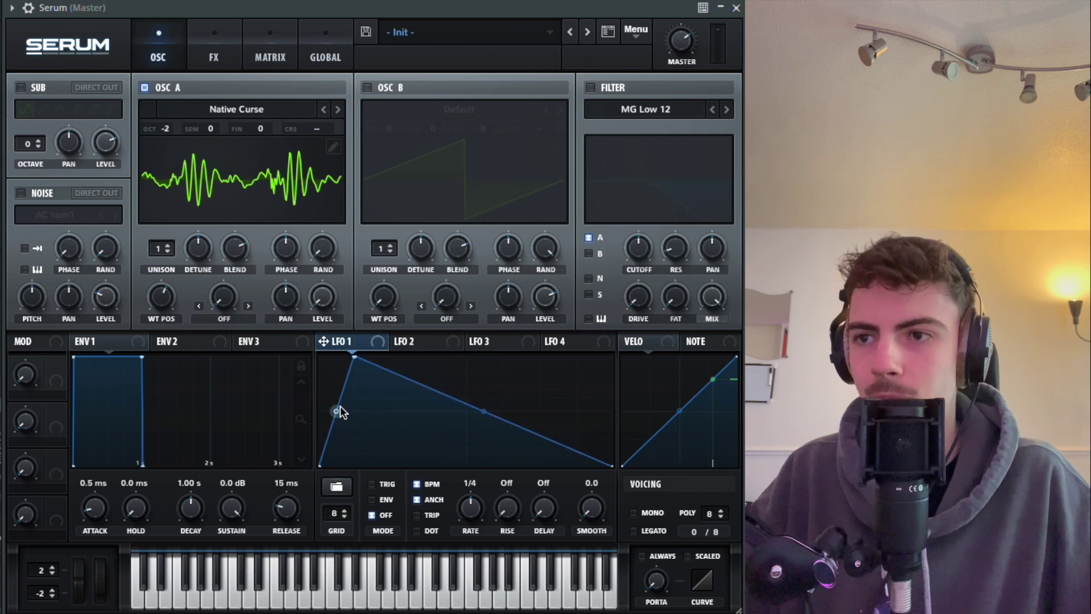
{"action": "left_click_drag", "start_coordinate": [339, 408], "coordinate": [348, 446]}
{"action": "double_click", "coordinate": [464, 388]}
{"action": "left_click_drag", "start_coordinate": [463, 389], "coordinate": [449, 376]}
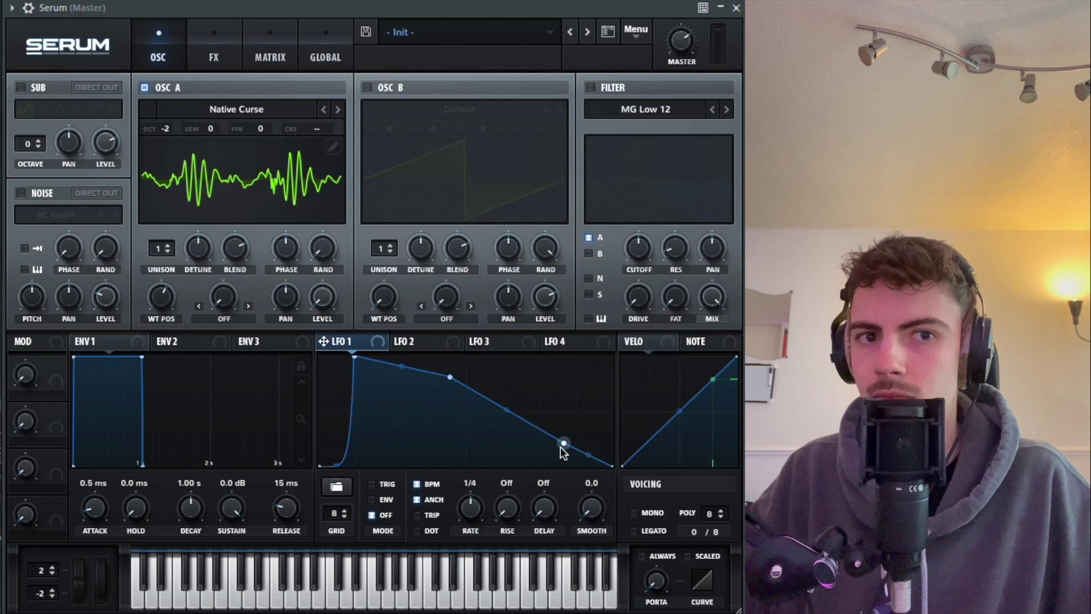
{"action": "left_click_drag", "start_coordinate": [560, 446], "coordinate": [536, 466]}
{"action": "left_click_drag", "start_coordinate": [488, 422], "coordinate": [491, 443]}
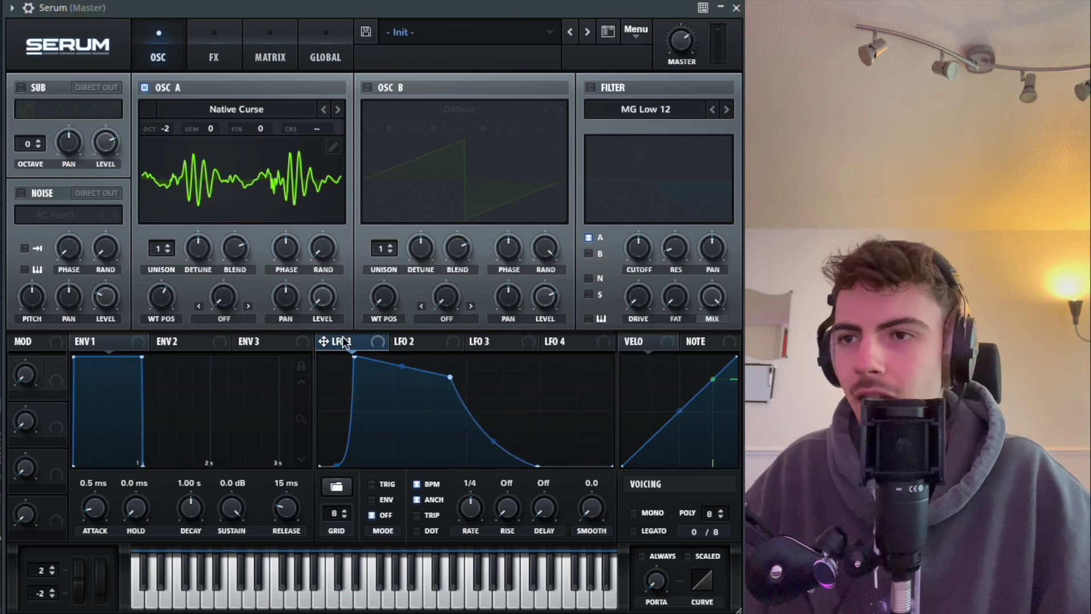
- Route LFO 1 to oscillator A's level and wavetable position, with LFO 1 in ENV mode
{"action": "left_click_drag", "start_coordinate": [343, 341], "coordinate": [322, 298]}
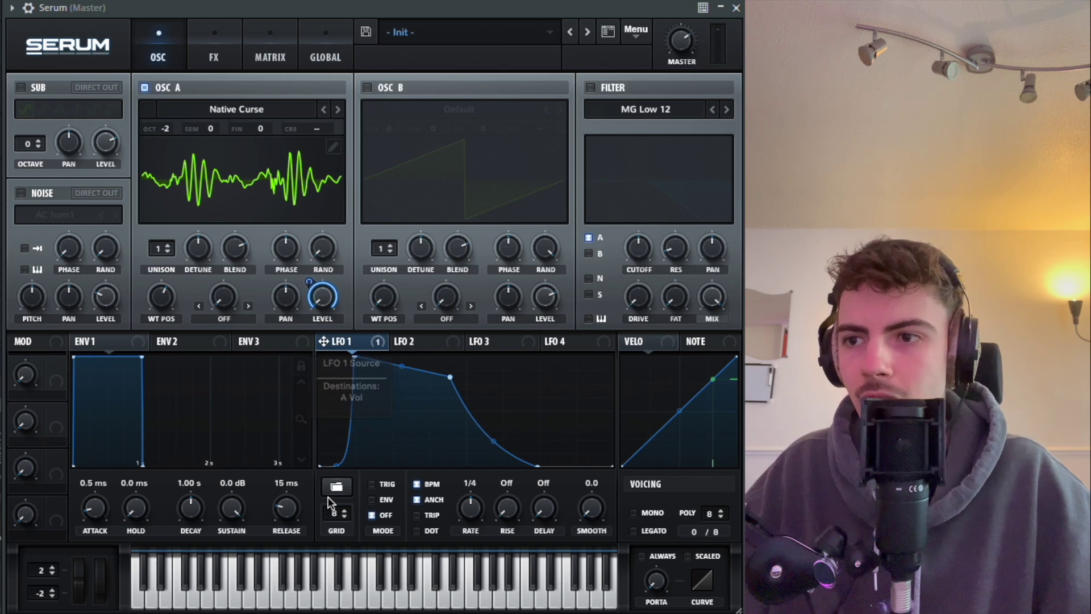
{"action": "left_click", "coordinate": [371, 499]}
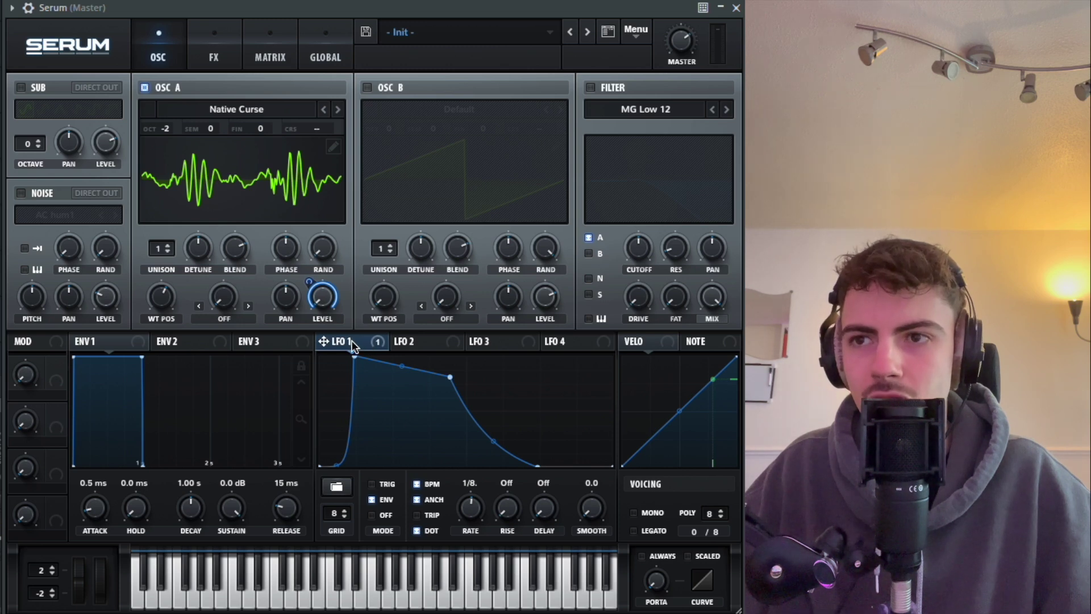
{"action": "left_click_drag", "start_coordinate": [352, 344], "coordinate": [156, 314]}
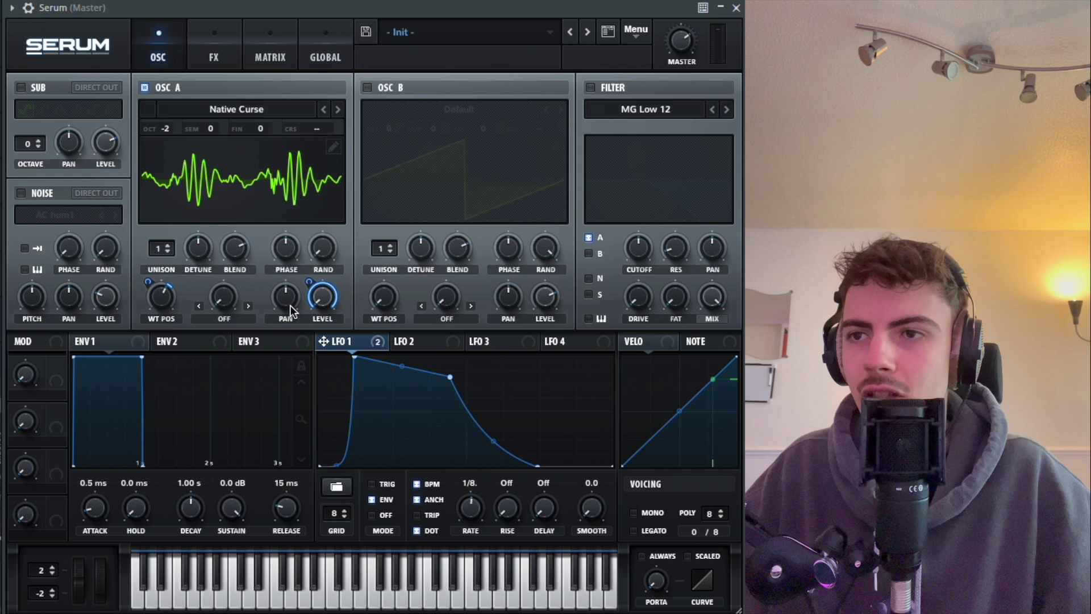
- Give oscillator A a Bend +/- warp at about 25%, modulated by LFO 1
{"action": "left_click", "coordinate": [233, 317]}
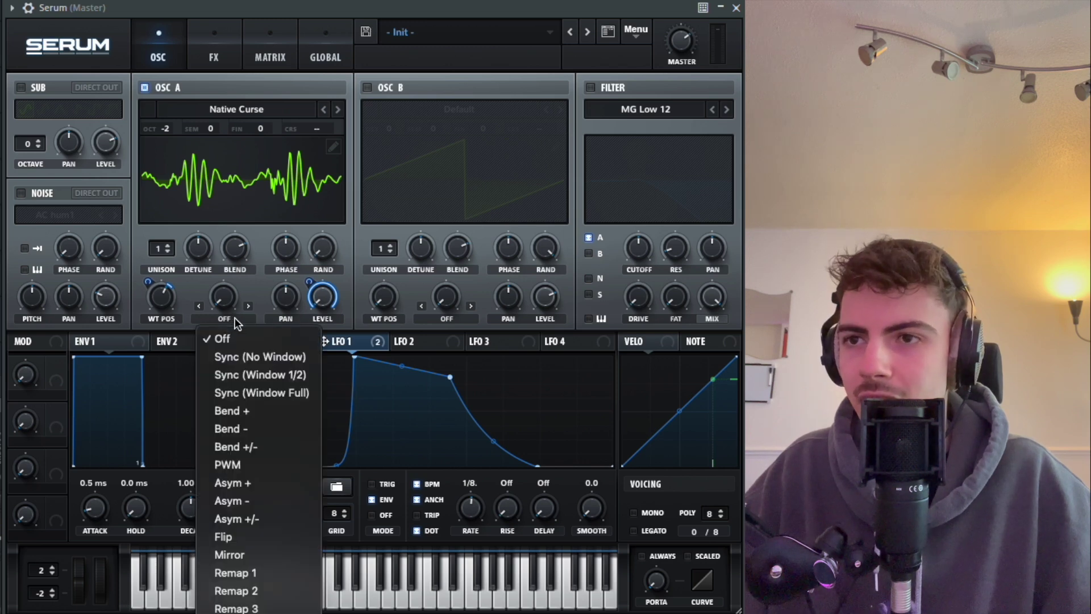
{"action": "left_click", "coordinate": [236, 447]}
{"action": "left_click_drag", "start_coordinate": [231, 288], "coordinate": [252, 219]}
{"action": "left_click_drag", "start_coordinate": [352, 346], "coordinate": [214, 287]}
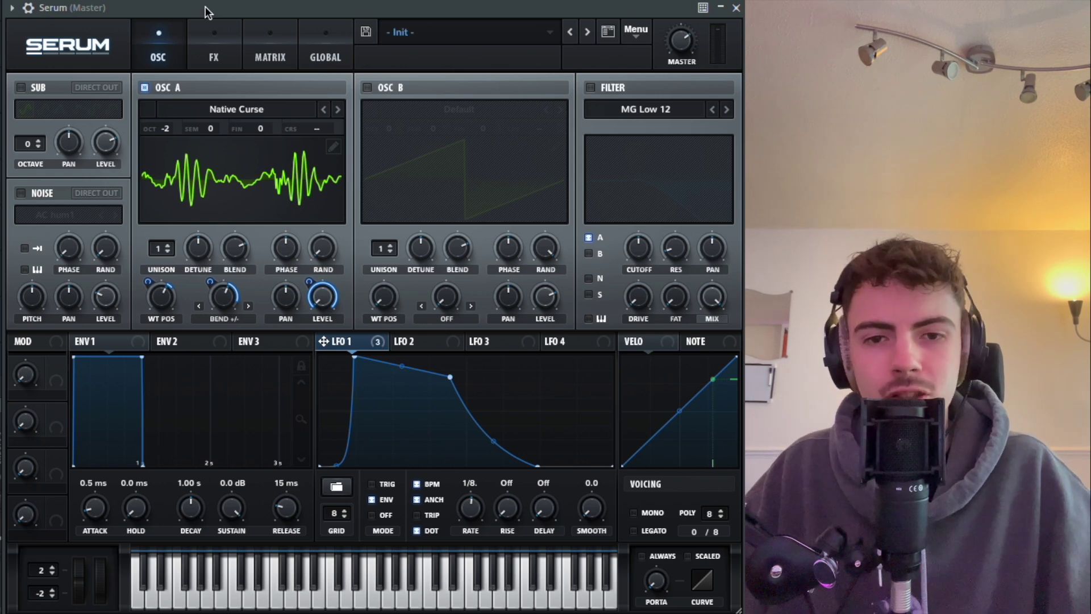
- Enable Hyper/Dimension with Hyper mix about 25%, Dimension size 0% and Dimension mix 12%
{"action": "left_click", "coordinate": [211, 42]}
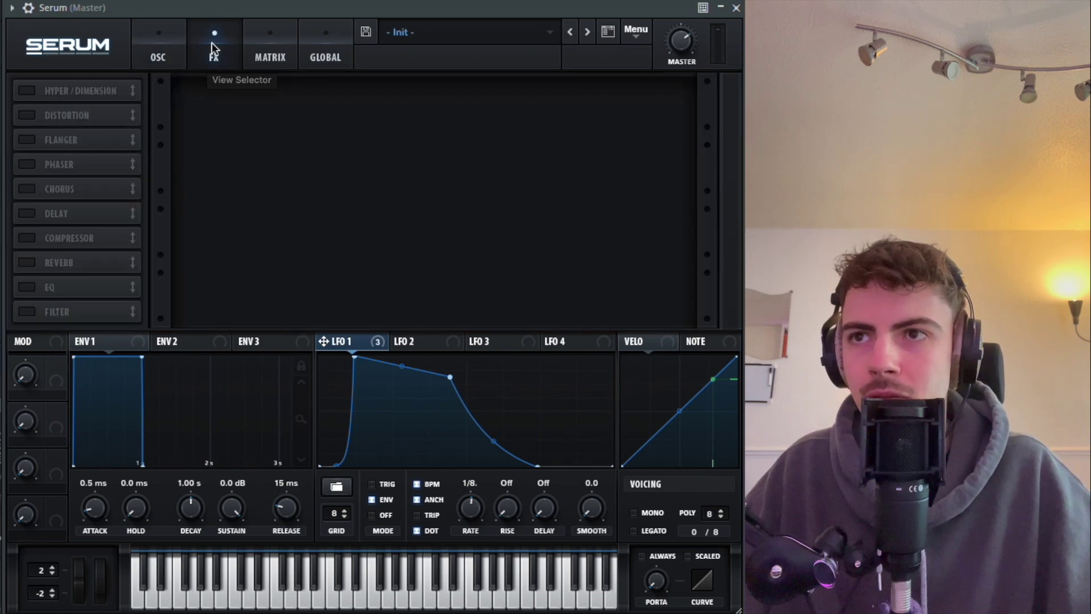
{"action": "left_click", "coordinate": [27, 91]}
{"action": "left_click_drag", "start_coordinate": [476, 102], "coordinate": [470, 180]}
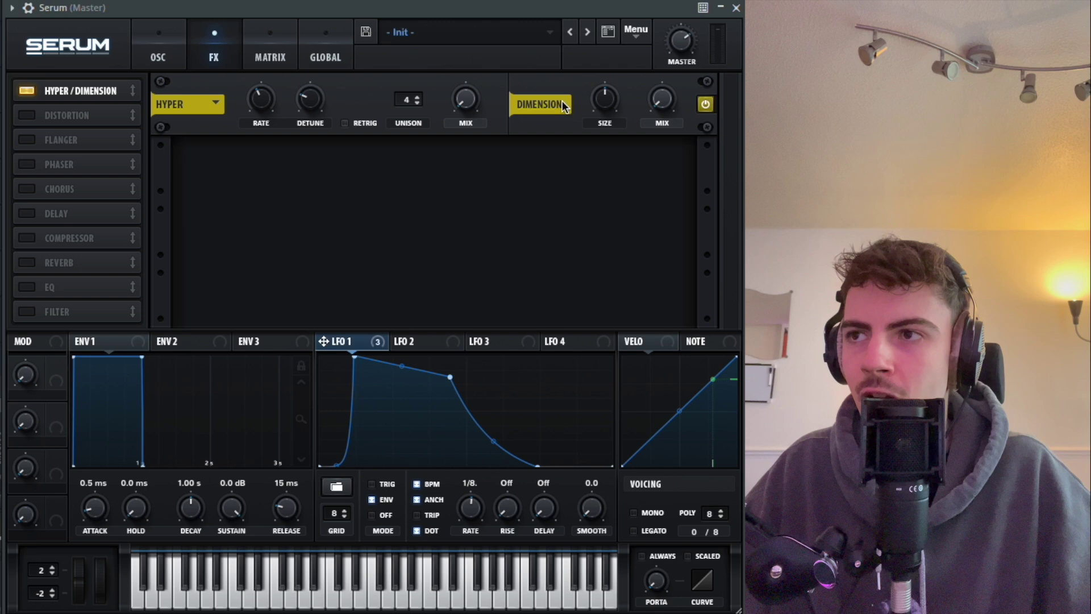
{"action": "left_click_drag", "start_coordinate": [603, 88], "coordinate": [609, 230]}
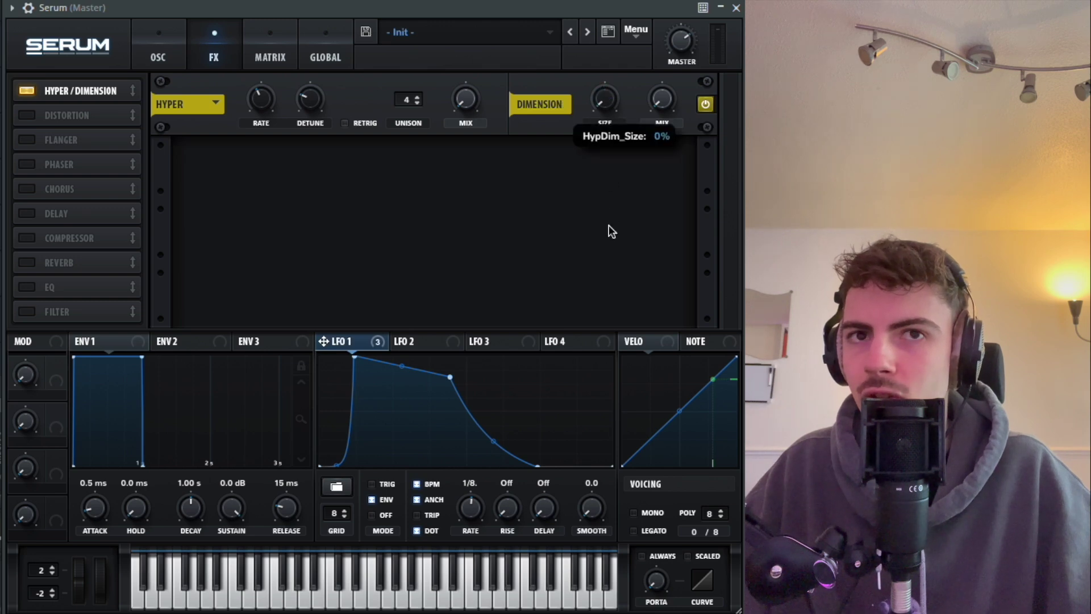
{"action": "left_click_drag", "start_coordinate": [660, 109], "coordinate": [665, 84]}
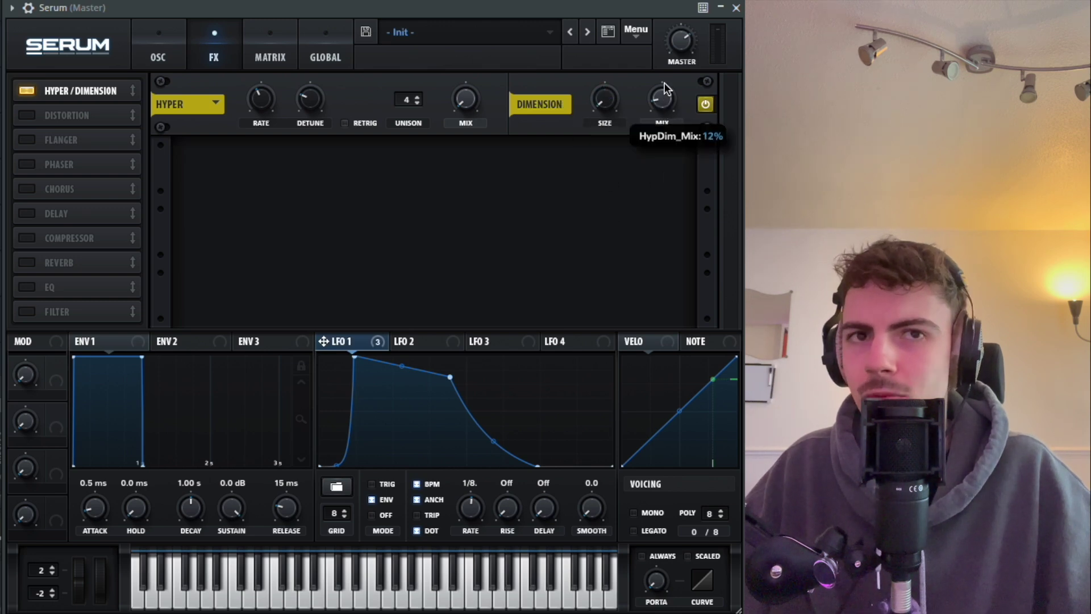
- Enable the compressor in Serum's effects chain in multiband mode
{"action": "left_click", "coordinate": [33, 236]}
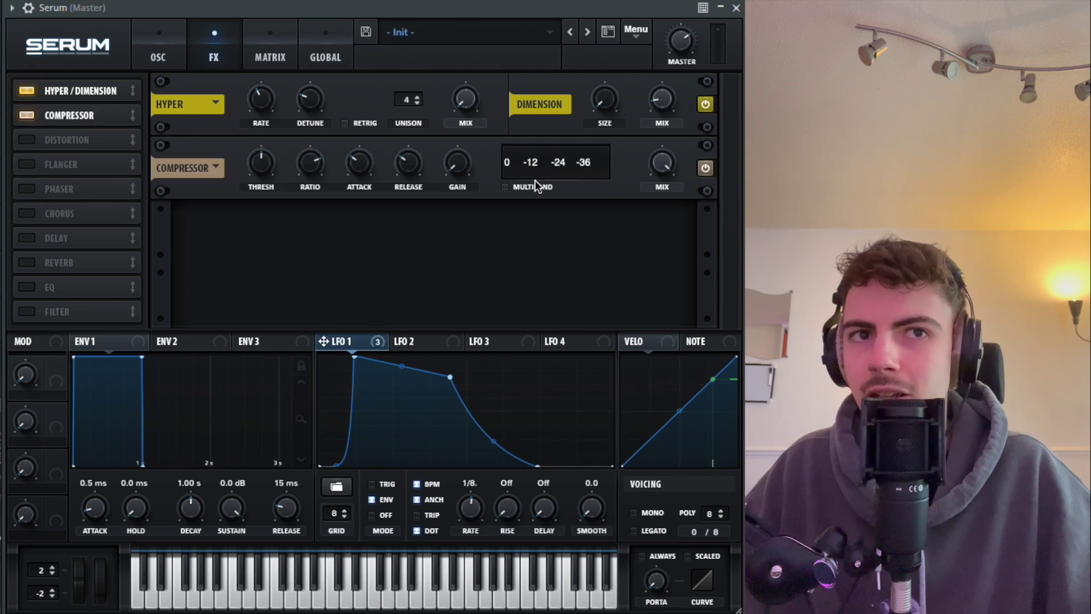
{"action": "left_click", "coordinate": [519, 187]}
{"action": "mouse_move", "coordinate": [461, 164]}
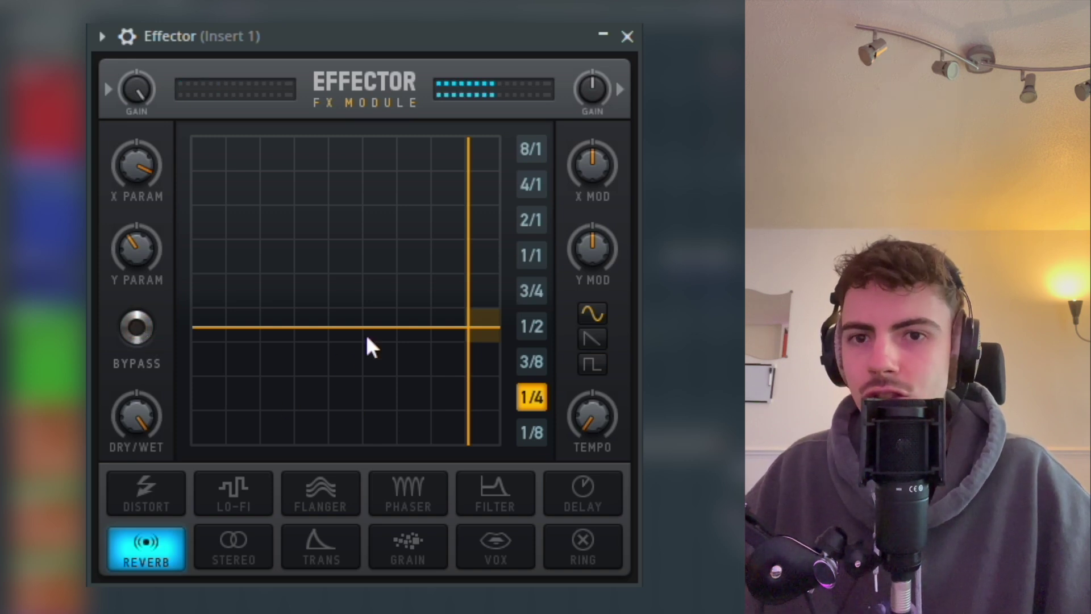
- A/B the Effector's bypass and sweep its reverb X and Y parameters
{"action": "left_click", "coordinate": [146, 336]}
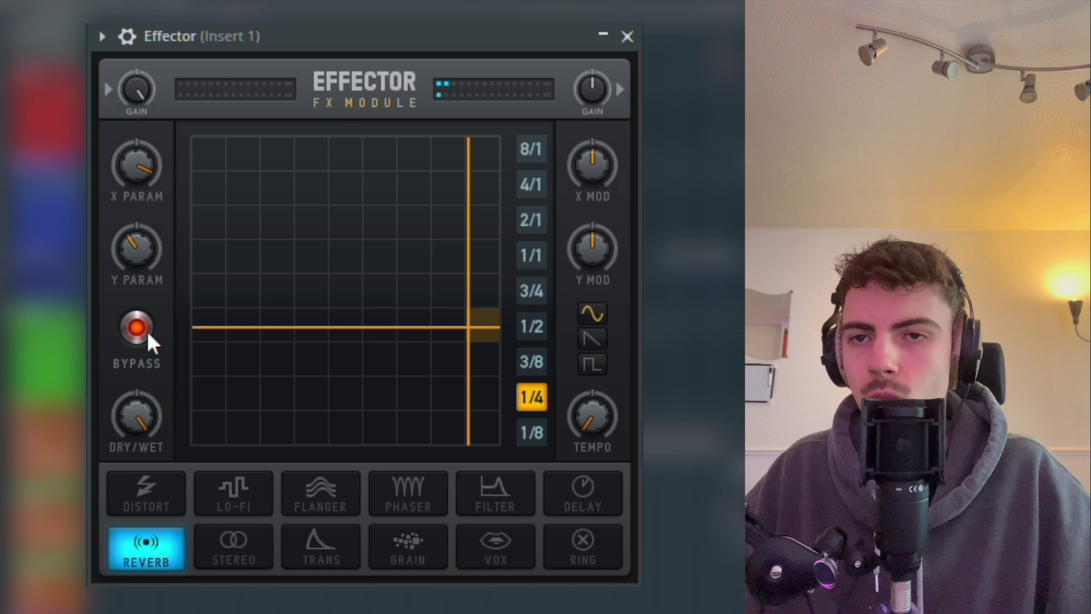
{"action": "left_click", "coordinate": [146, 334]}
{"action": "left_click", "coordinate": [362, 318]}
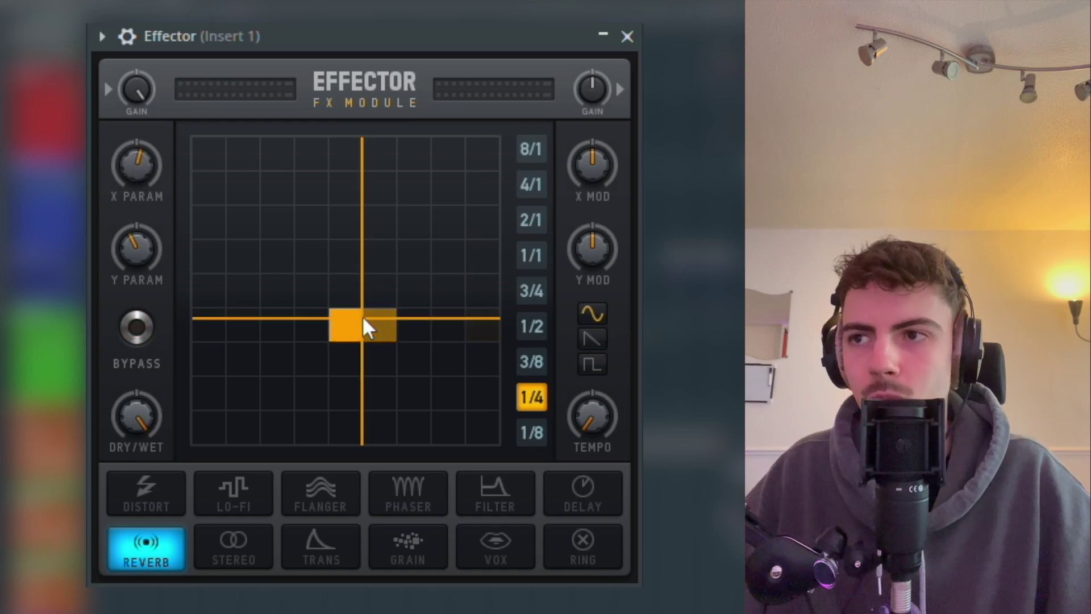
{"action": "left_click_drag", "start_coordinate": [363, 318], "coordinate": [289, 313]}
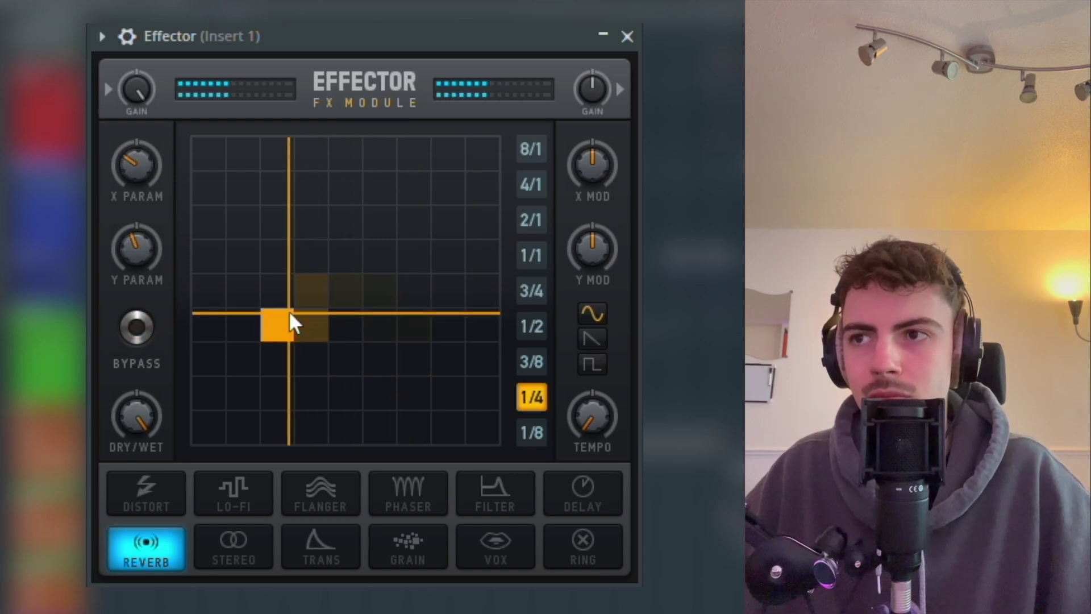
- Compare the bypass again, then switch the Effector to Vox with its Y parameter pushed high
{"action": "left_click", "coordinate": [136, 333]}
{"action": "left_click", "coordinate": [135, 333]}
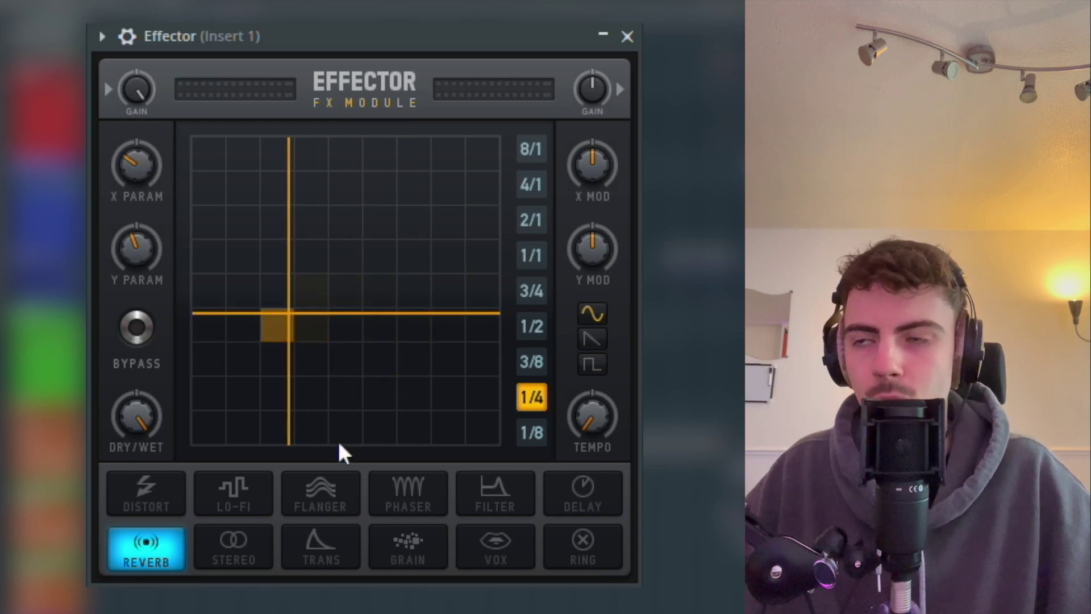
{"action": "left_click", "coordinate": [497, 546]}
{"action": "left_click_drag", "start_coordinate": [363, 290], "coordinate": [358, 196]}
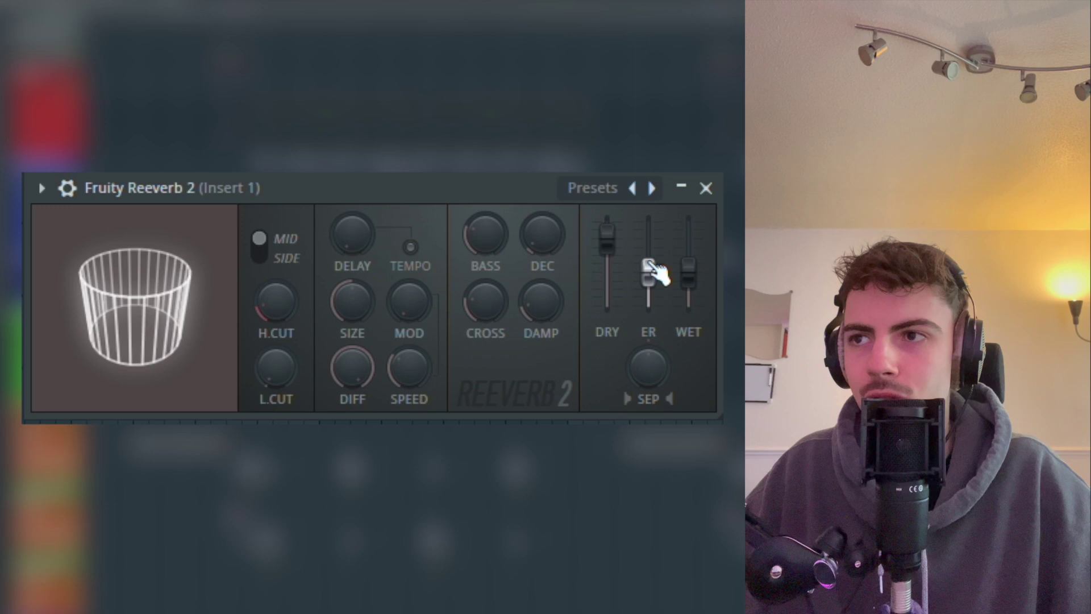
- Lower Reeverb 2's ER and DEC, raise L.CUT, shrink SIZE and DIFF, and widen SEP
{"action": "left_click_drag", "start_coordinate": [657, 272], "coordinate": [631, 301]}
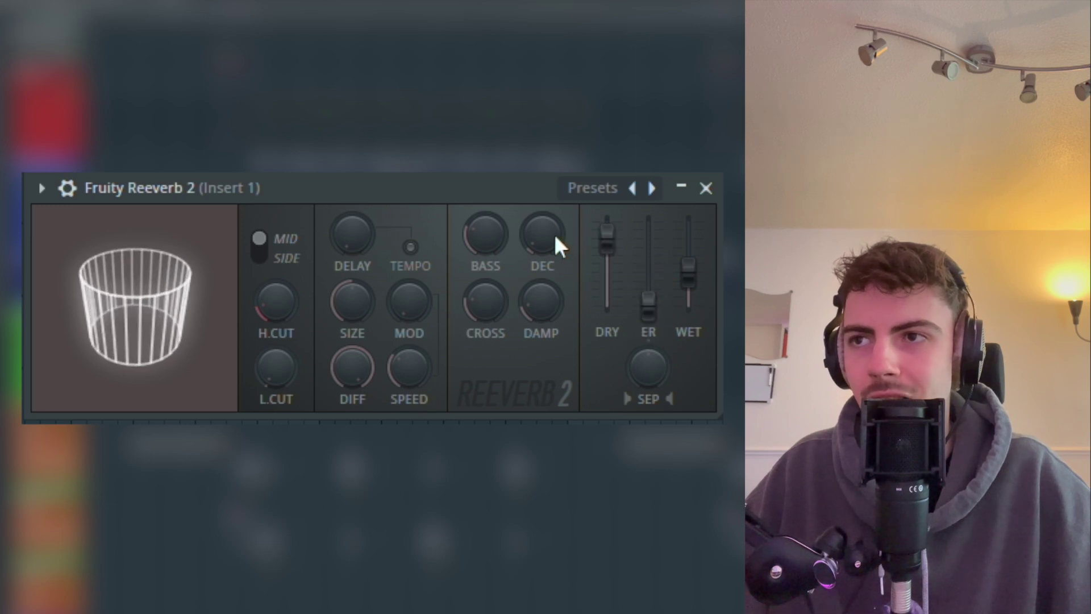
{"action": "mouse_move", "coordinate": [553, 224]}
{"action": "left_mouse_down"}
{"action": "mouse_move", "coordinate": [552, 244]}
{"action": "mouse_move", "coordinate": [548, 234]}
{"action": "left_mouse_up"}
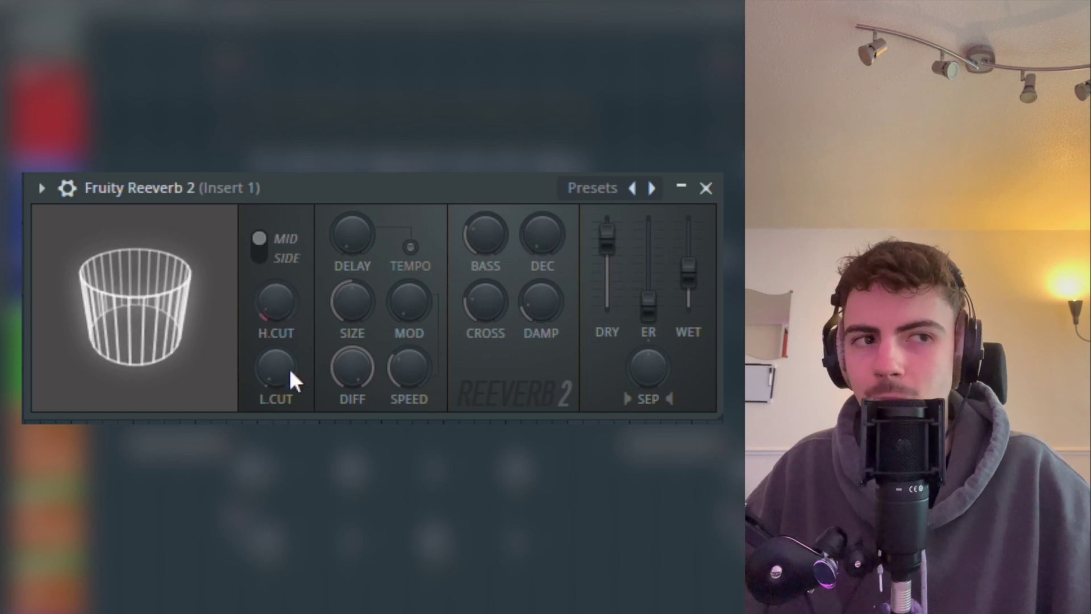
{"action": "left_click_drag", "start_coordinate": [290, 372], "coordinate": [290, 358]}
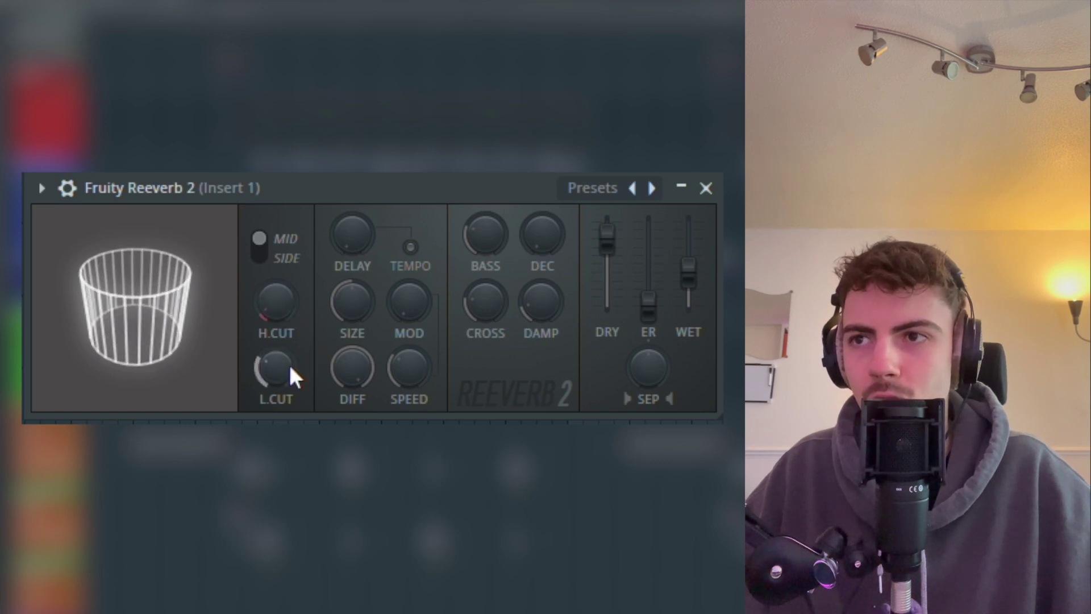
{"action": "left_click_drag", "start_coordinate": [352, 301], "coordinate": [351, 309]}
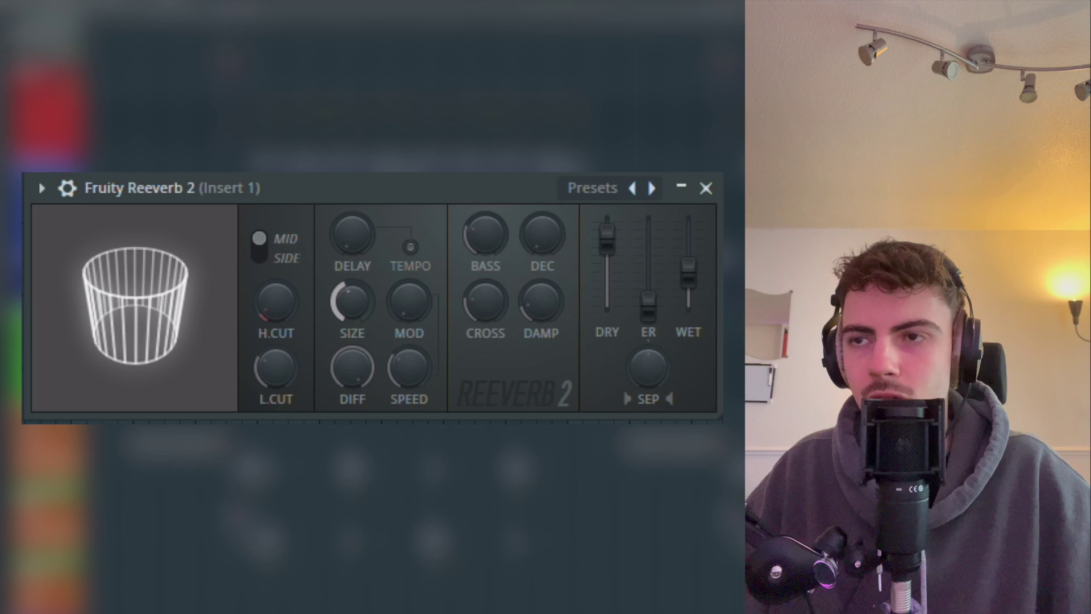
{"action": "left_click_drag", "start_coordinate": [357, 369], "coordinate": [358, 377]}
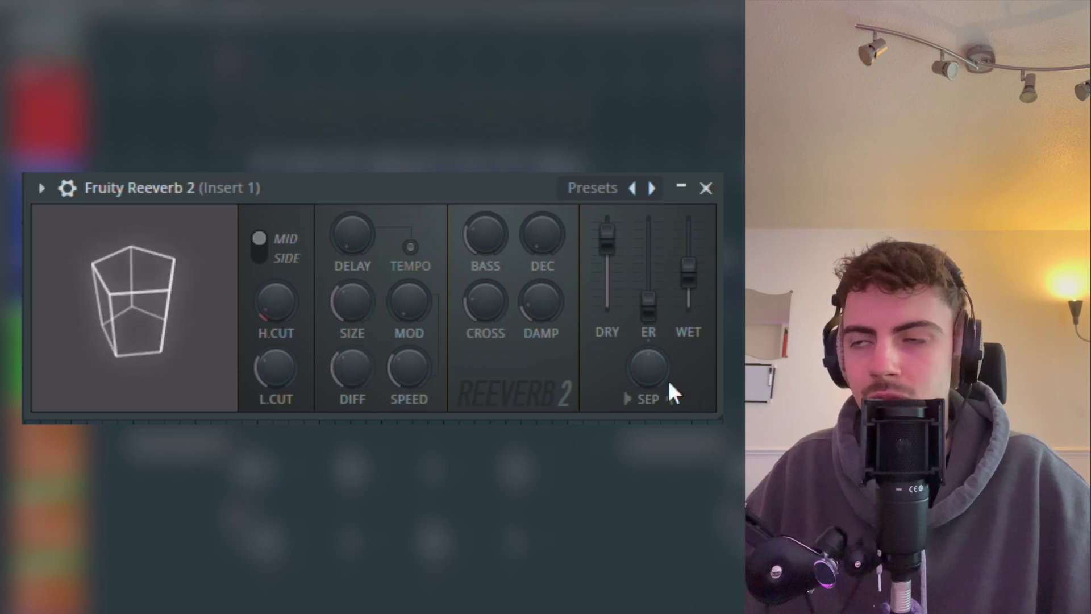
{"action": "mouse_move", "coordinate": [667, 378]}
{"action": "left_mouse_down"}
{"action": "mouse_move", "coordinate": [667, 364]}
{"action": "mouse_move", "coordinate": [649, 373]}
{"action": "left_mouse_up"}
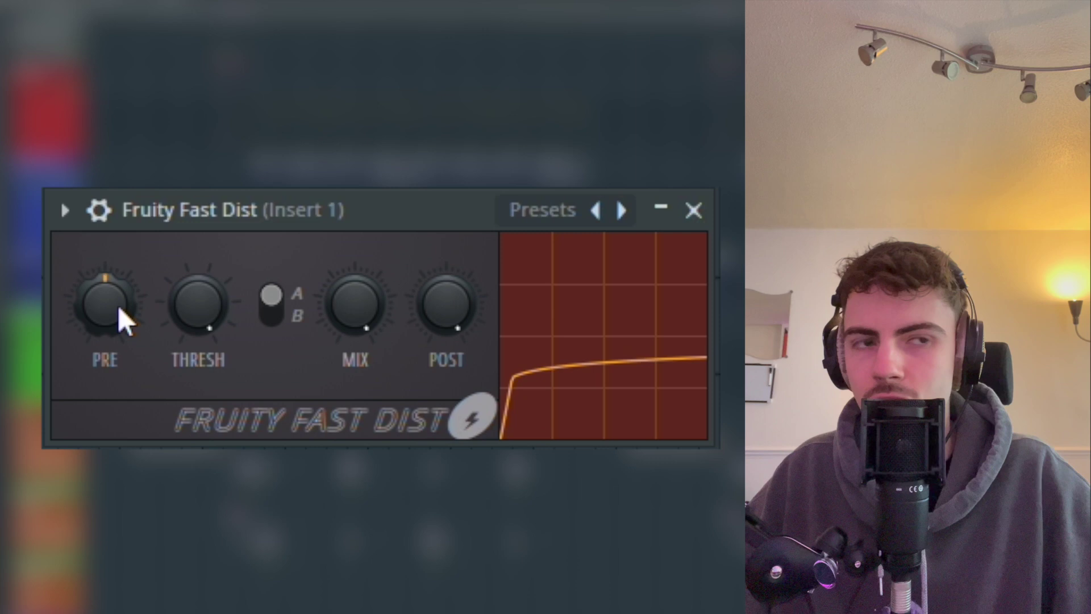
- Raise the PRE gain on Fruity Fast Dist for more grit
{"action": "left_click_drag", "start_coordinate": [119, 306], "coordinate": [118, 277]}
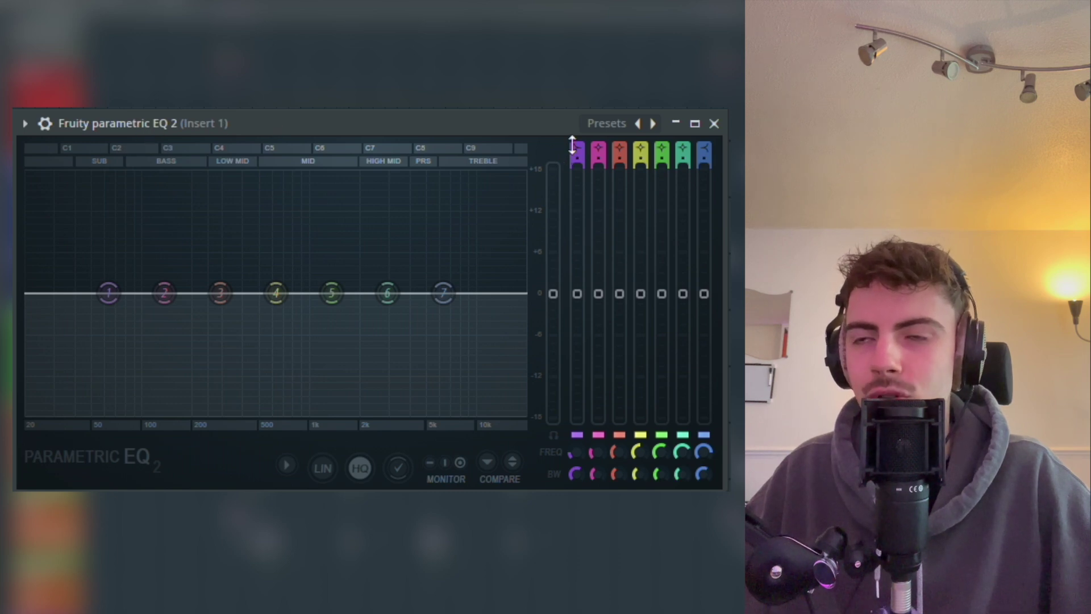
- Make EQ band 1 a steep high-pass filter with its cutoff at about 244 Hz
{"action": "mouse_move", "coordinate": [572, 145]}
{"action": "left_mouse_down"}
{"action": "mouse_move", "coordinate": [572, 164]}
{"action": "mouse_move", "coordinate": [578, 129]}
{"action": "left_mouse_up"}
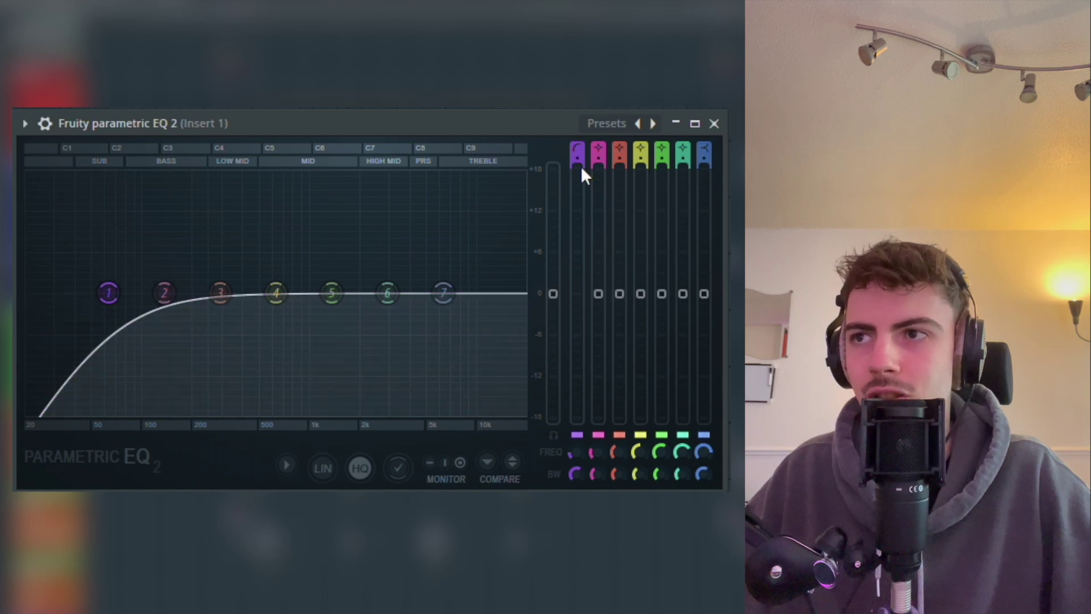
{"action": "scroll", "coordinate": [108, 293], "scroll_direction": "up", "scroll_amount": 3}
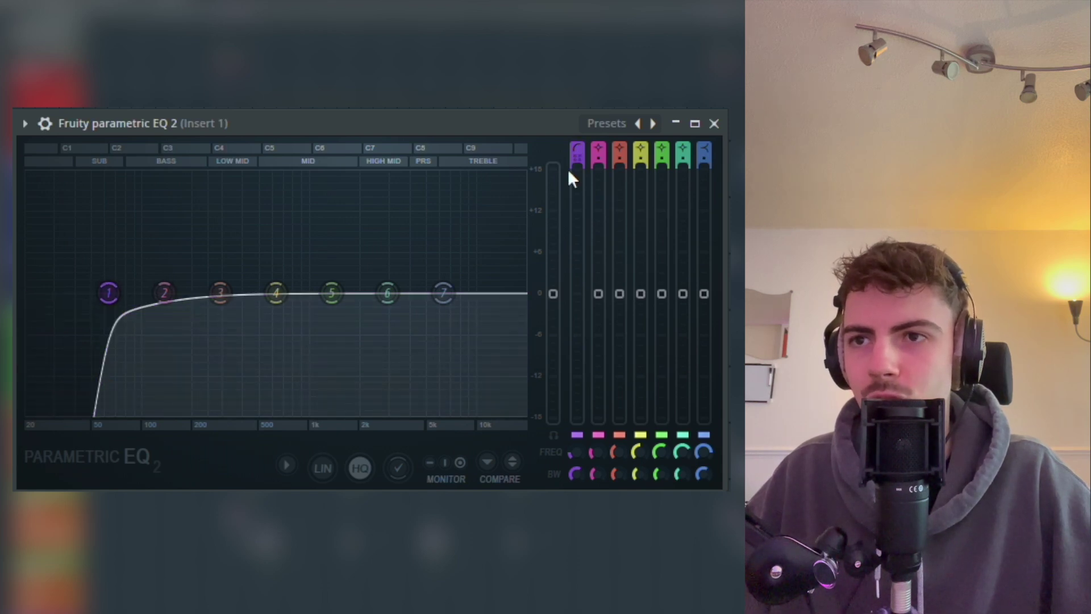
{"action": "mouse_move", "coordinate": [560, 451]}
{"action": "left_mouse_down"}
{"action": "mouse_move", "coordinate": [560, 415]}
{"action": "mouse_move", "coordinate": [575, 449]}
{"action": "left_mouse_up"}
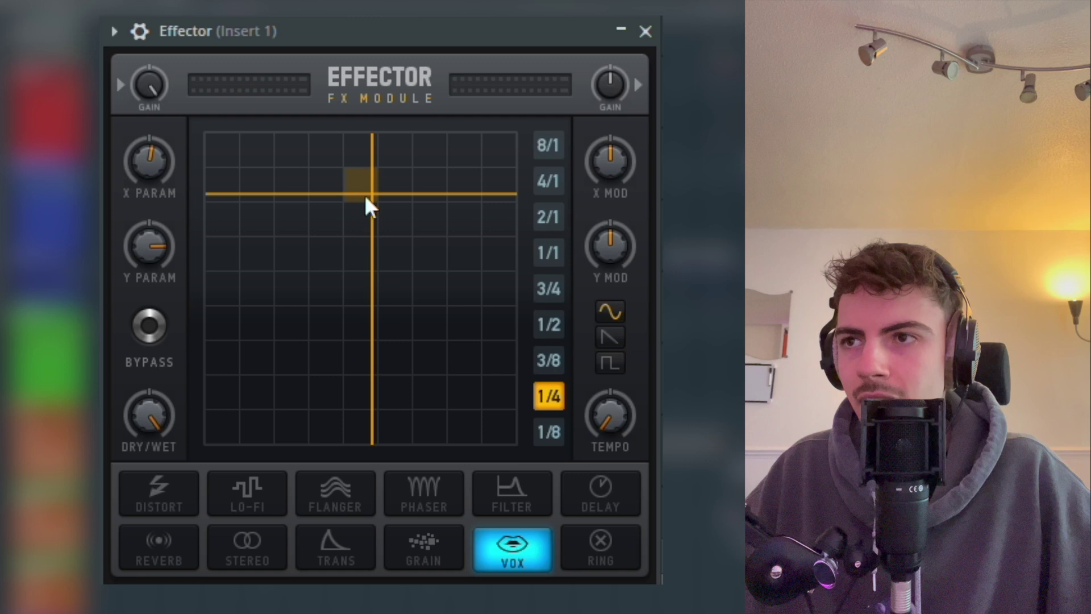
- Move the Effector's Vox XY pad crosshair to new X and Y values
{"action": "mouse_move", "coordinate": [367, 195]}
{"action": "left_mouse_down"}
{"action": "mouse_move", "coordinate": [313, 195]}
{"action": "mouse_move", "coordinate": [294, 271]}
{"action": "mouse_move", "coordinate": [358, 376]}
{"action": "mouse_move", "coordinate": [274, 284]}
{"action": "mouse_move", "coordinate": [386, 195]}
{"action": "mouse_move", "coordinate": [291, 193]}
{"action": "mouse_move", "coordinate": [370, 194]}
{"action": "left_mouse_up"}
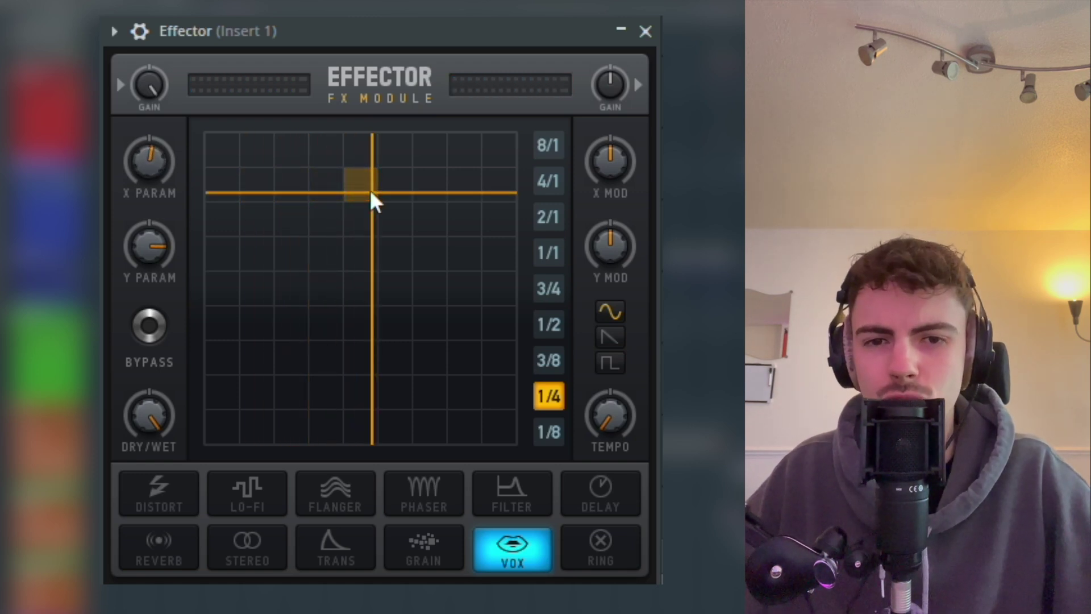